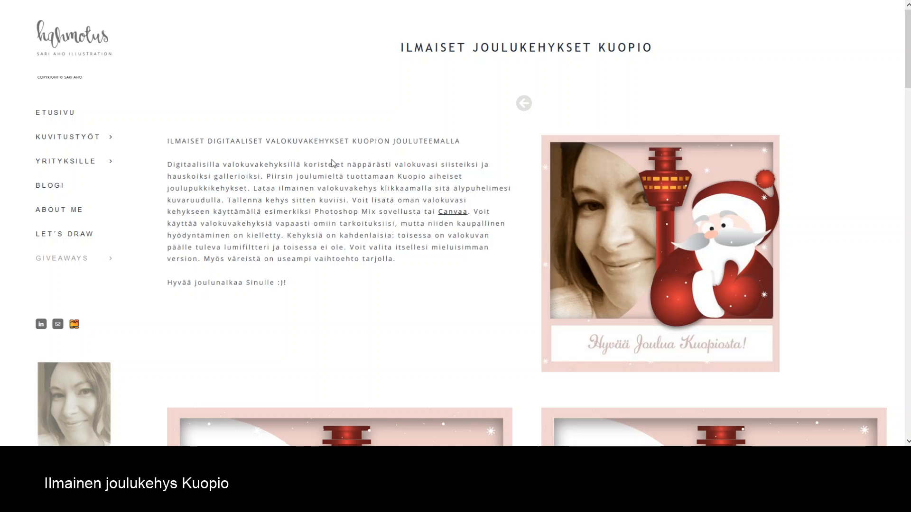
# Look through the free Kuopio Christmas photo frames in their colour variants, with and without the snow filter.
pyautogui.scroll(-7, 332, 163)
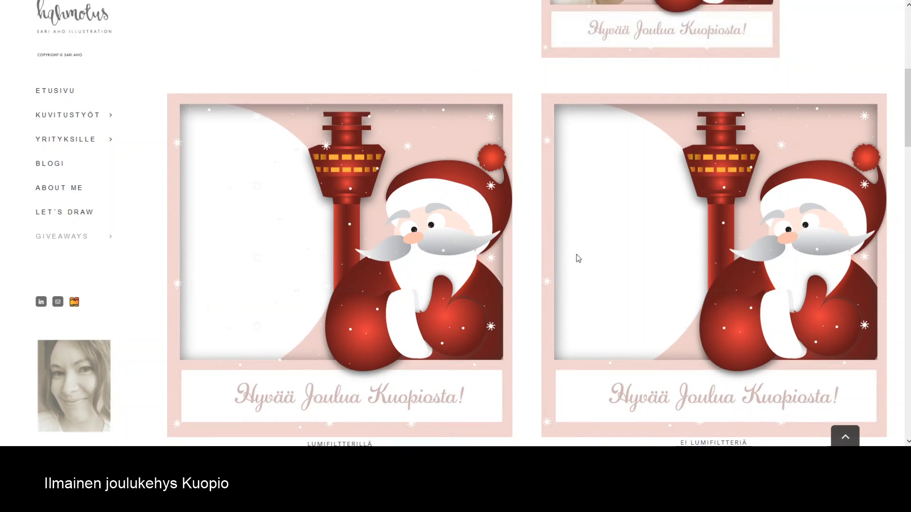
pyautogui.scroll(-5, 636, 209)
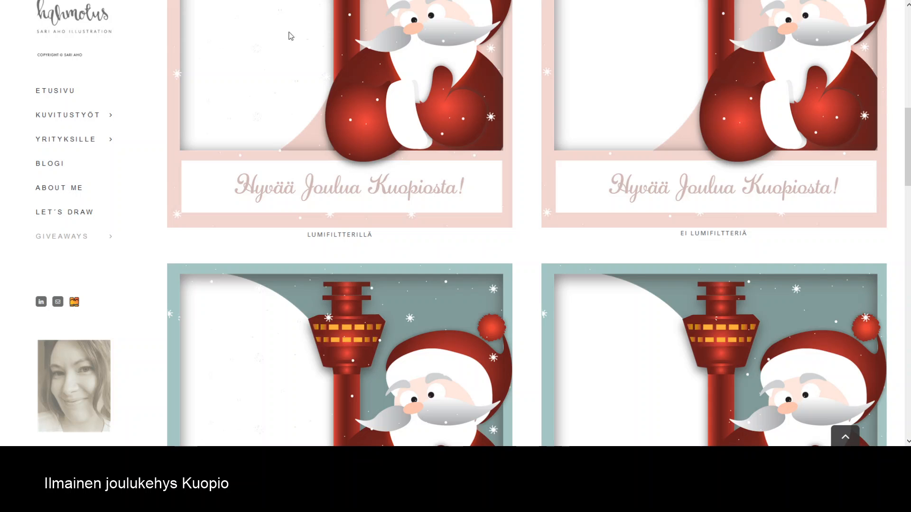
pyautogui.scroll(-5, 646, 225)
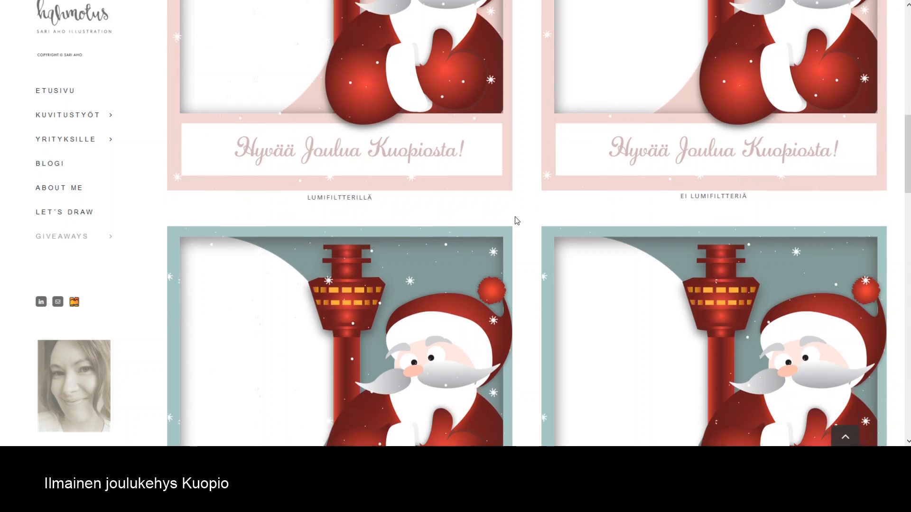
pyautogui.scroll(-10, 589, 218)
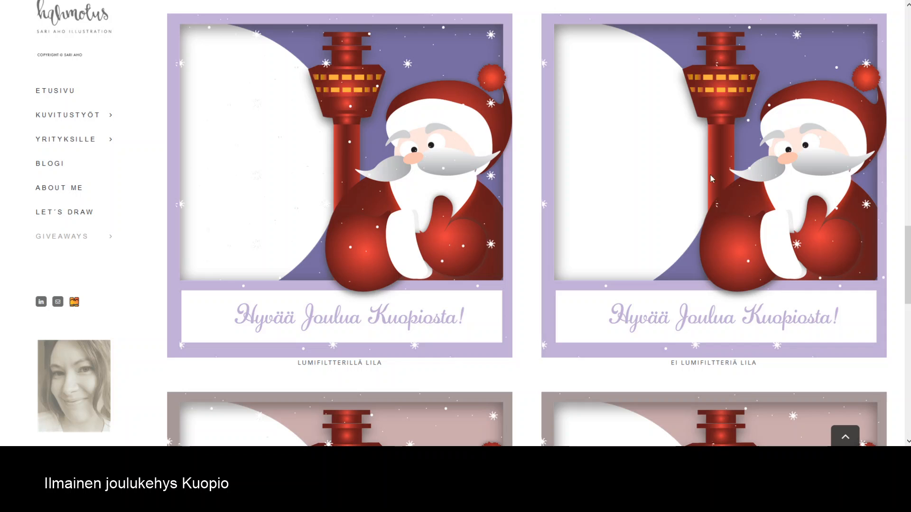
pyautogui.scroll(-16, 501, 181)
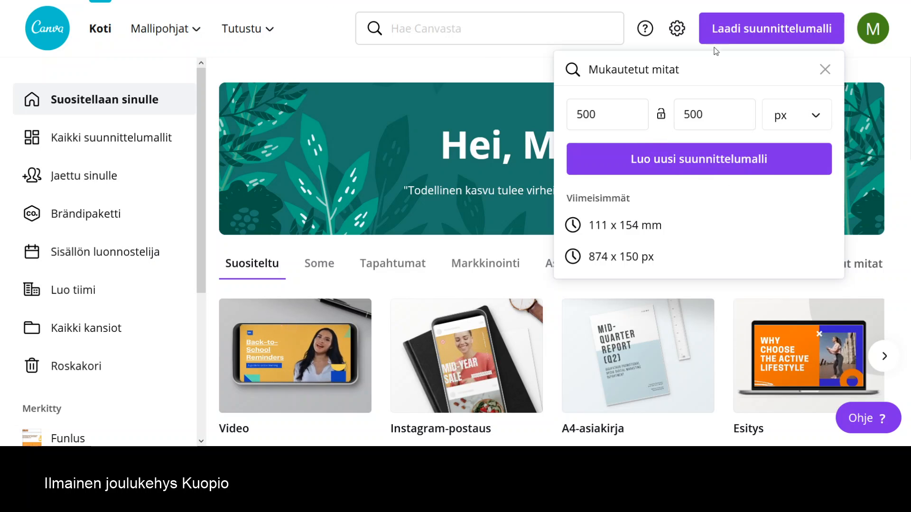
# In Canva, create a new design with custom dimensions of 500 × 500 px.
pyautogui.click(797, 31)
pyautogui.click(769, 38)
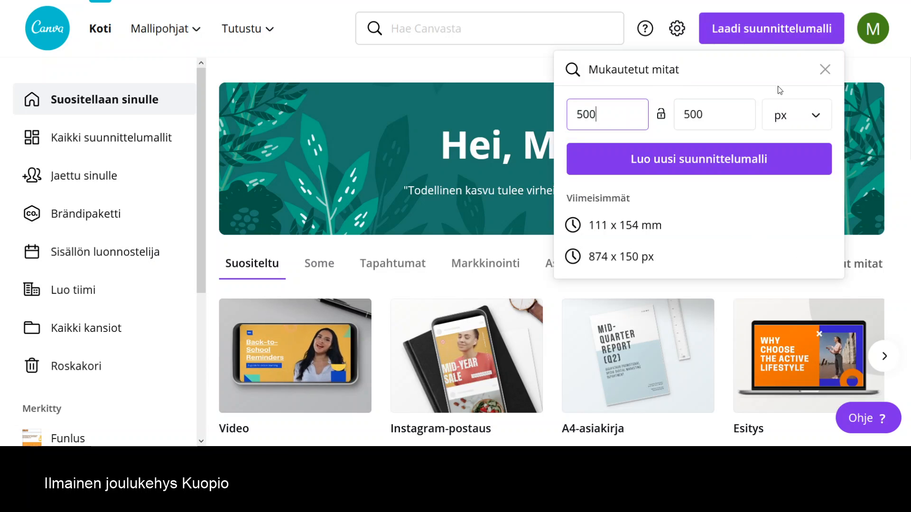
pyautogui.click(825, 71)
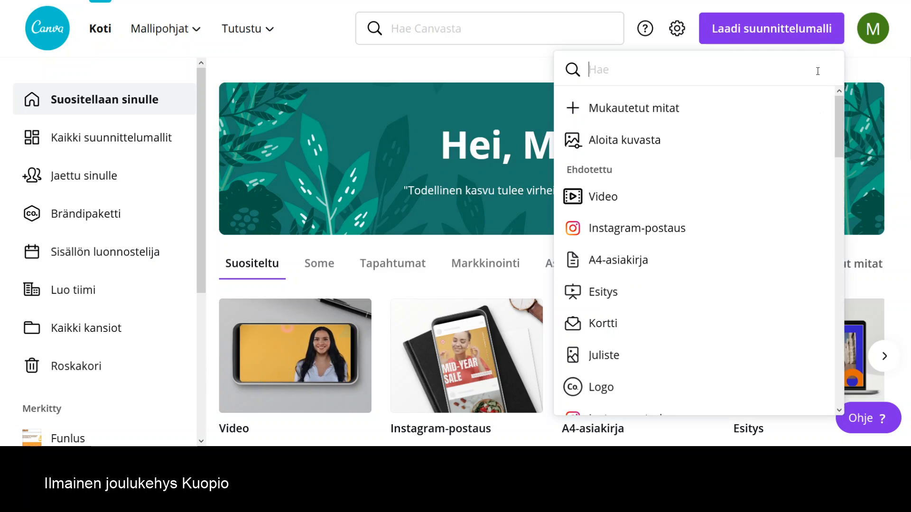
pyautogui.click(645, 114)
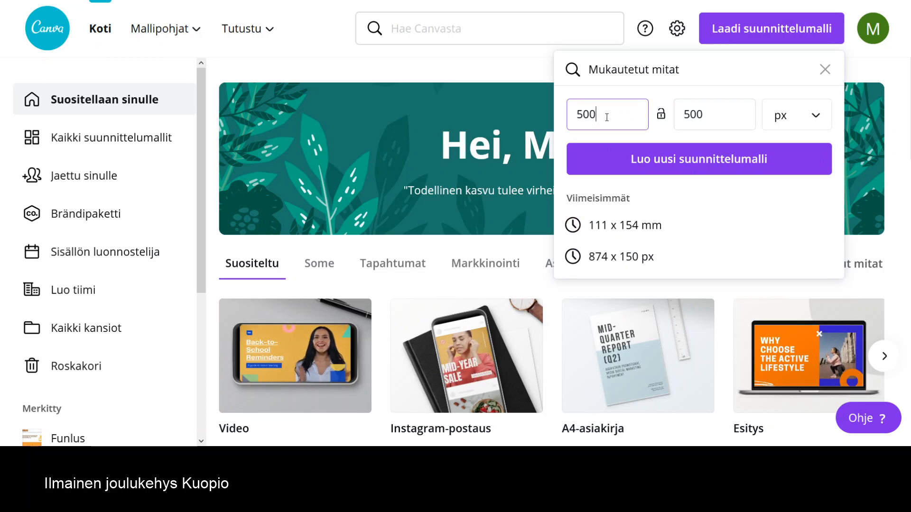
pyautogui.moveTo(603, 115); pyautogui.dragTo(559, 112)
pyautogui.write('500')
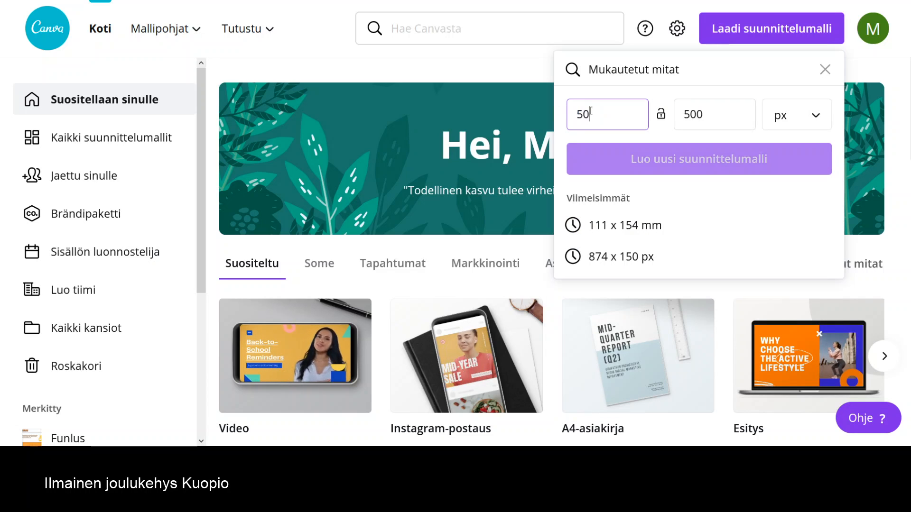
pyautogui.press('Tab')
pyautogui.write('500')
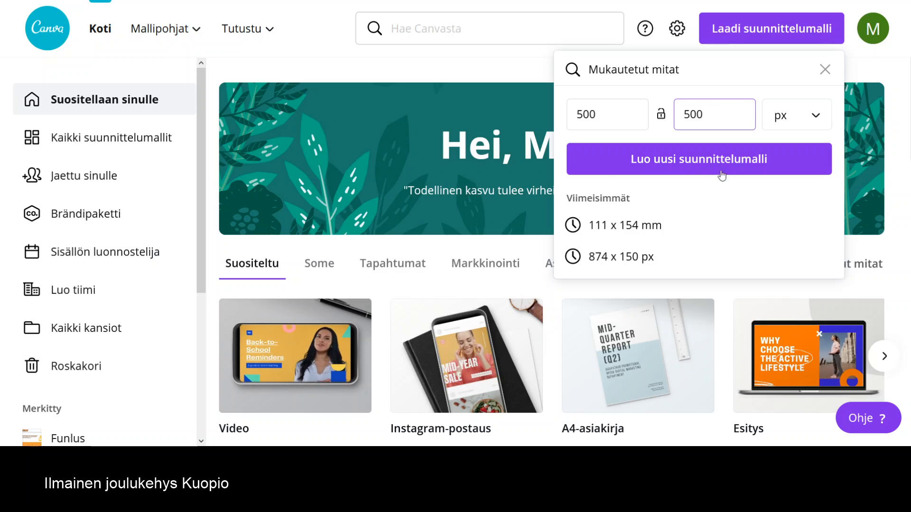
pyautogui.click(698, 165)
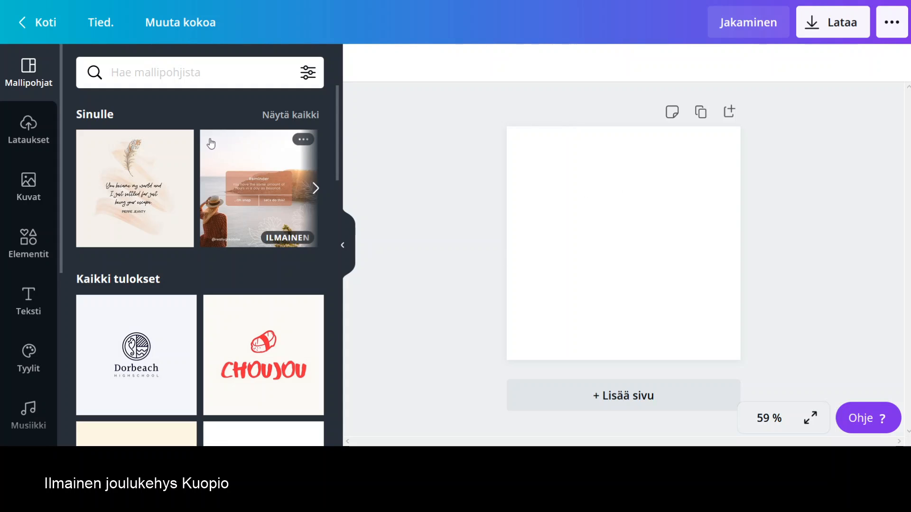
# Upload the dark blue Santa Christmas frame and the man's portrait photo to the design's media.
pyautogui.click(21, 135)
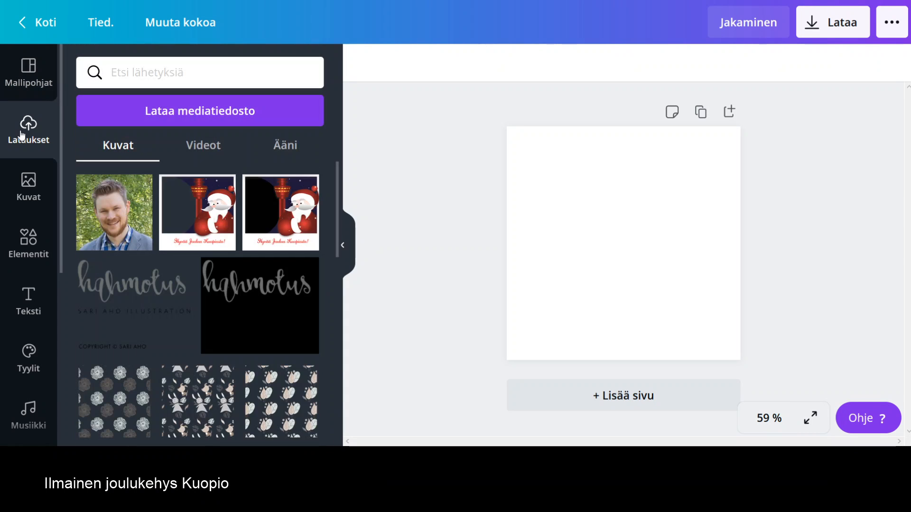
pyautogui.click(219, 111)
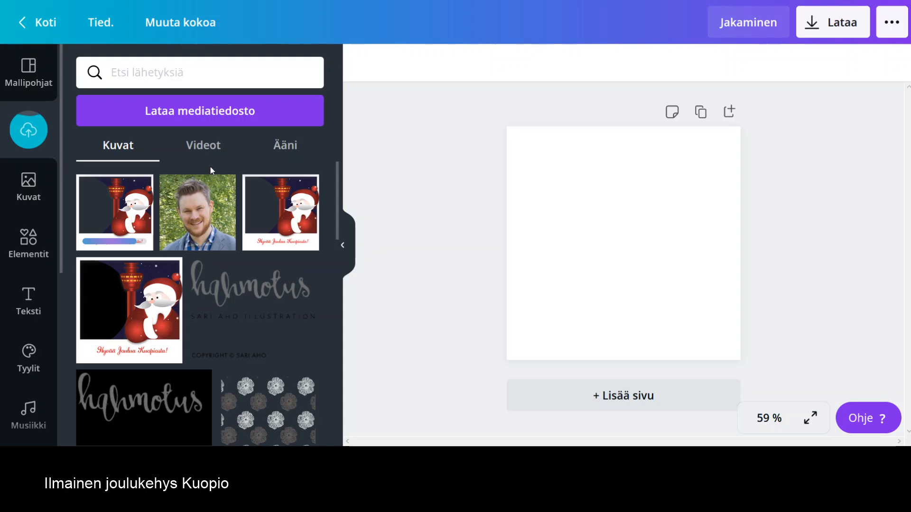
pyautogui.click(199, 112)
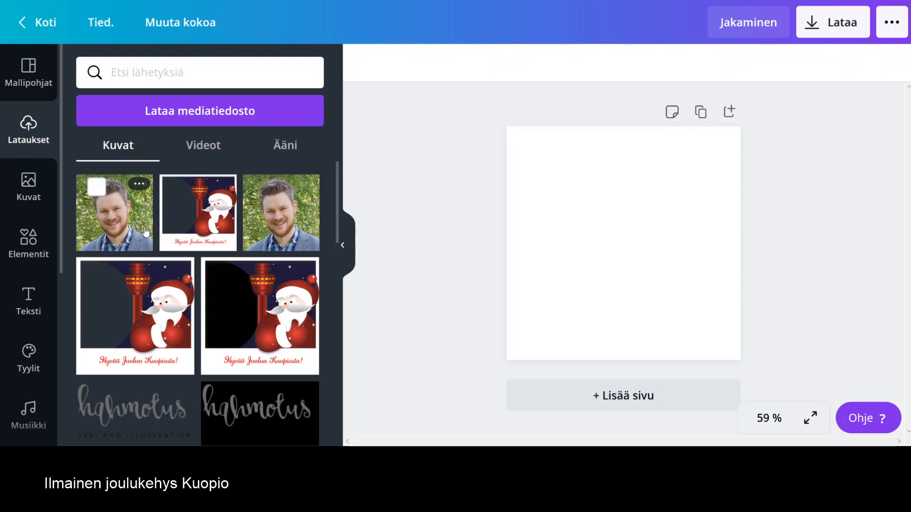
# Place the uploaded portrait photo on the page and move it against the page's left edge in the upper half.
pyautogui.moveTo(164, 230)
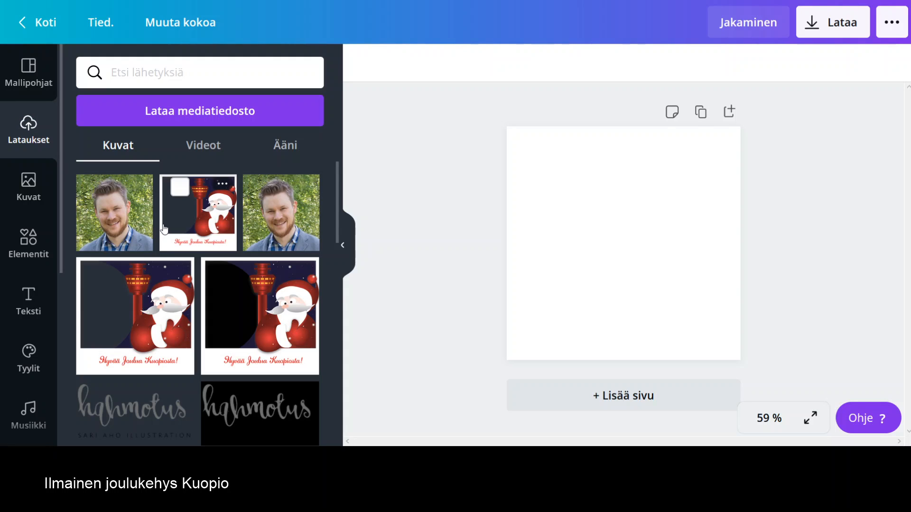
pyautogui.moveTo(117, 220); pyautogui.dragTo(528, 241)
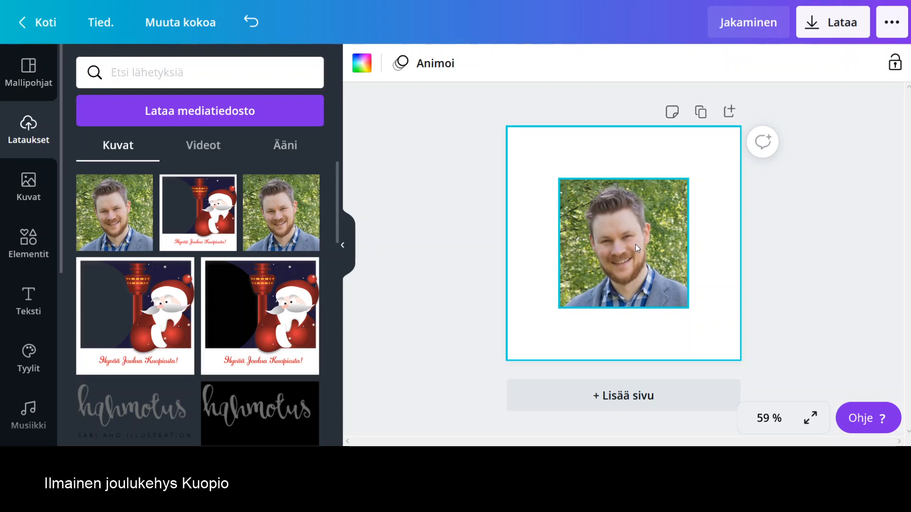
pyautogui.moveTo(635, 247); pyautogui.dragTo(586, 218)
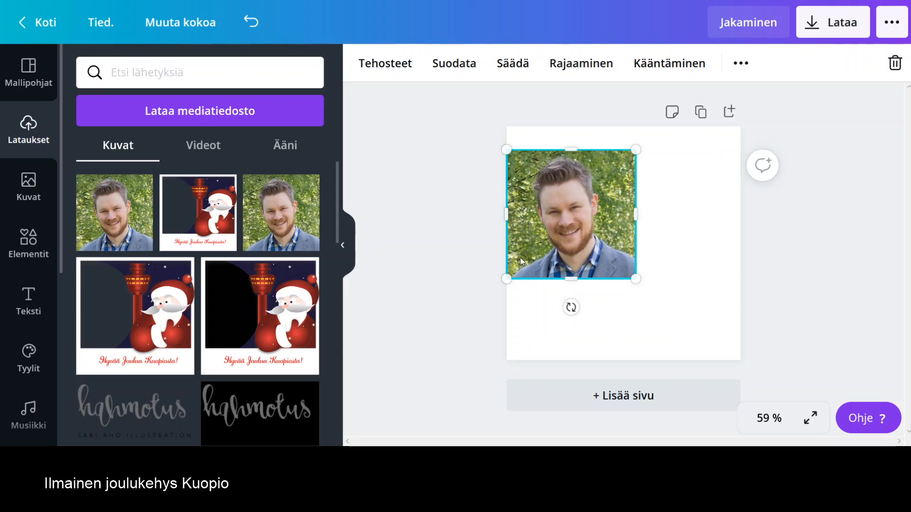
pyautogui.click(709, 290)
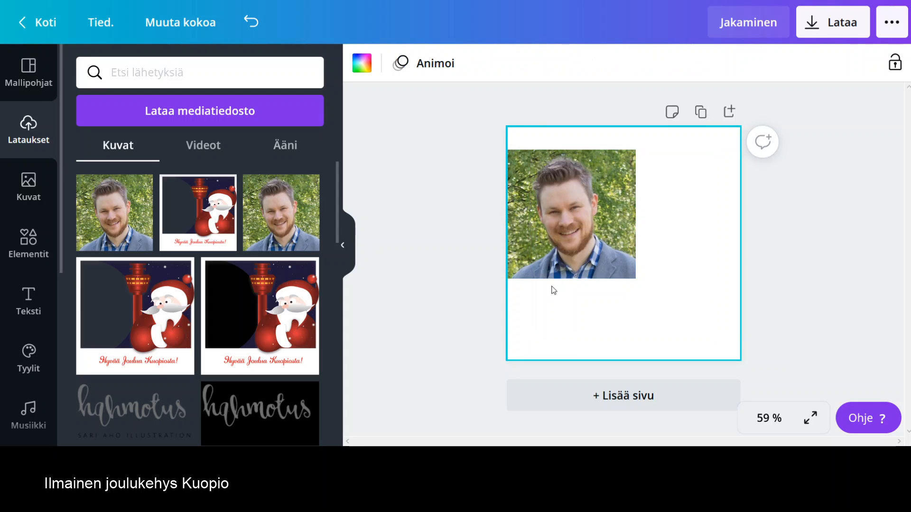
# Add the uploaded Santa frame on top of the portrait and delete the duplicate copy.
pyautogui.click(182, 223)
pyautogui.click(182, 223)
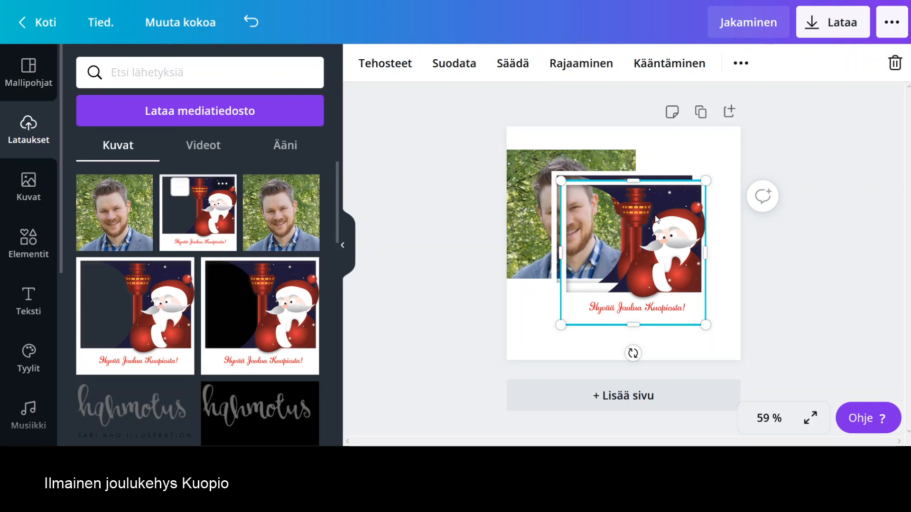
pyautogui.press('Delete')
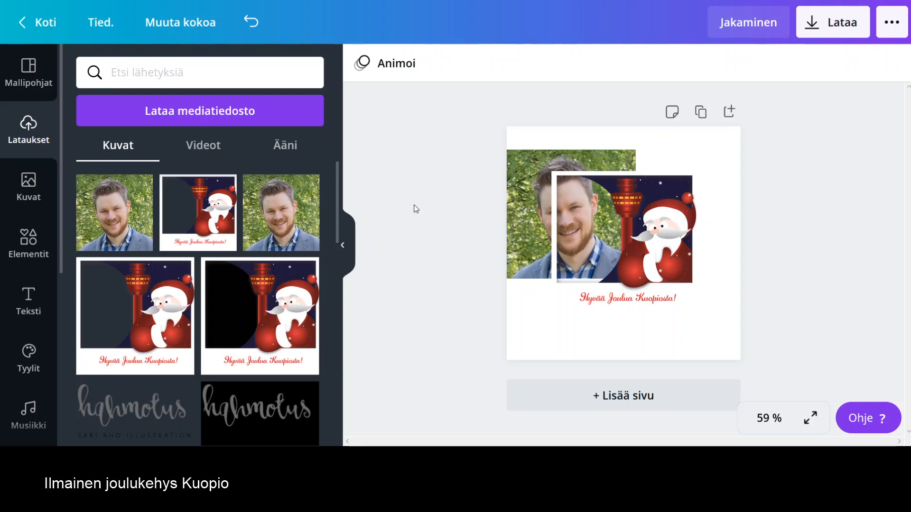
# Move and enlarge the Santa frame from the page's upper-left corner until it covers nearly the whole page.
pyautogui.moveTo(657, 229); pyautogui.dragTo(684, 257)
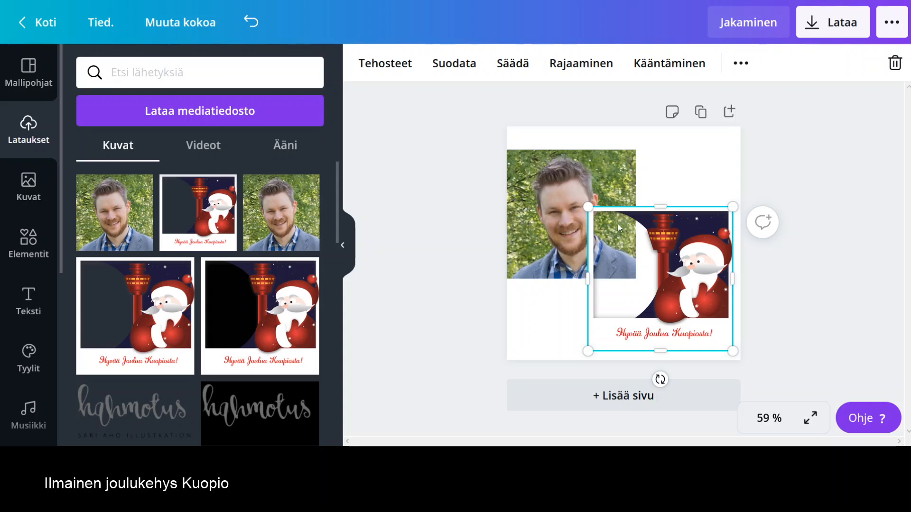
pyautogui.moveTo(588, 207); pyautogui.dragTo(499, 142)
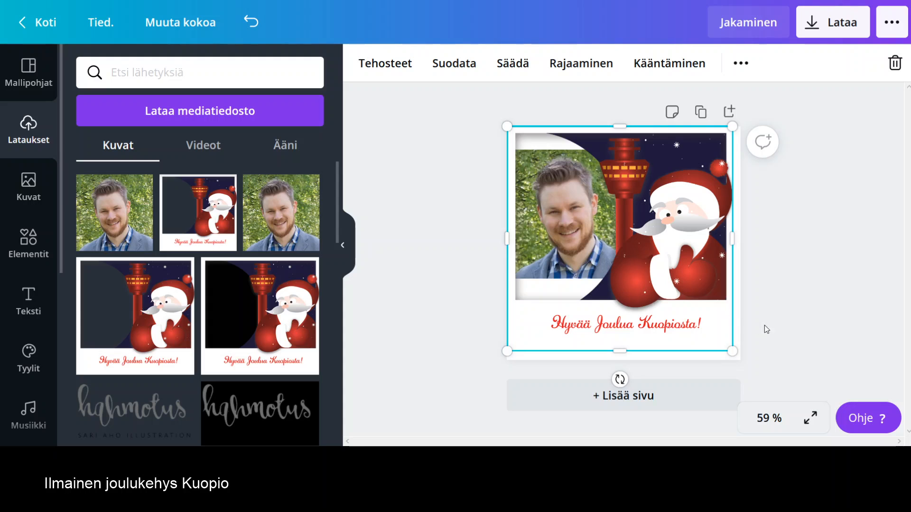
pyautogui.moveTo(733, 352); pyautogui.dragTo(737, 355)
pyautogui.click(790, 280)
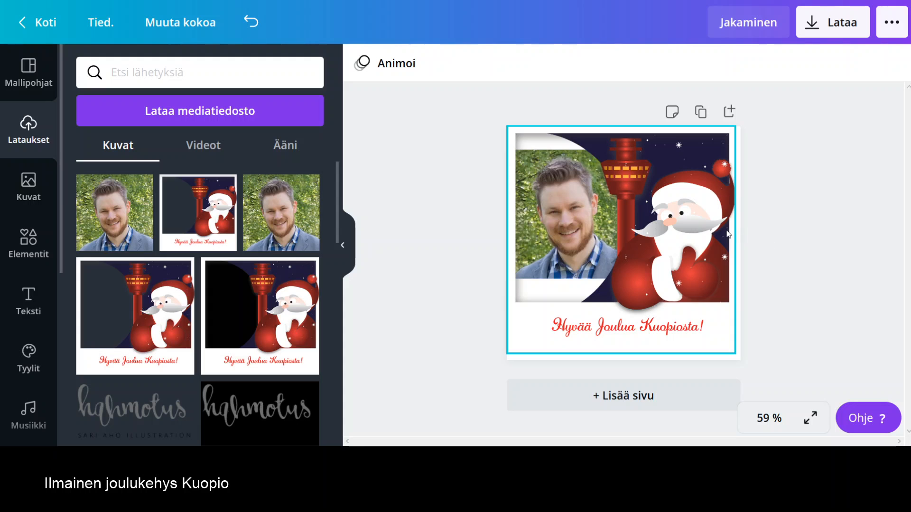
pyautogui.click(695, 223)
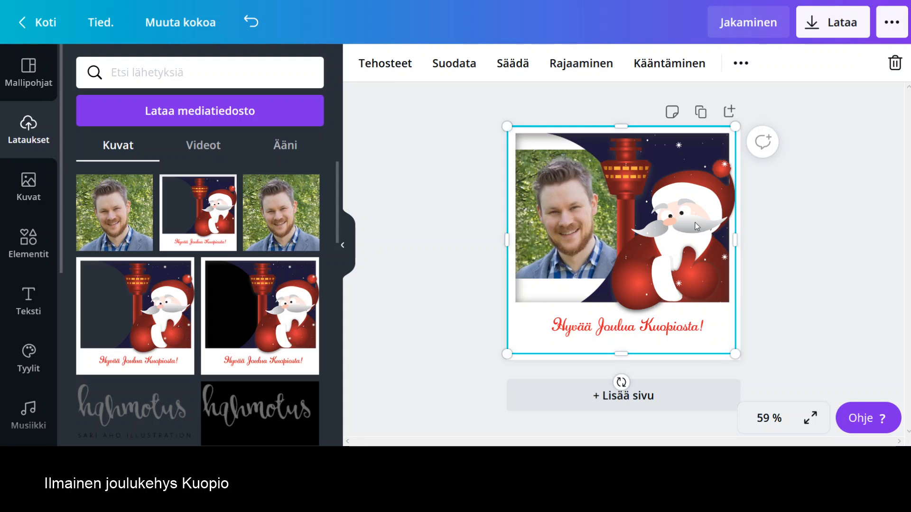
pyautogui.click(798, 258)
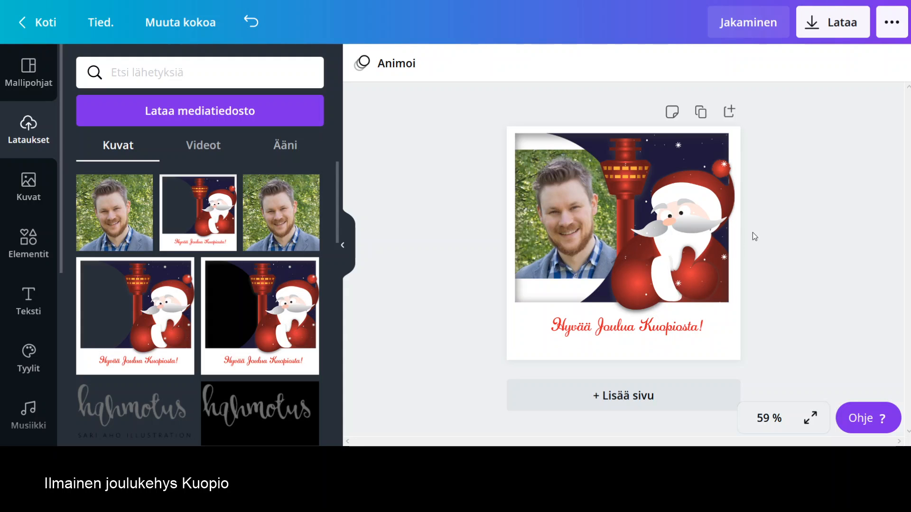
# Lock the Santa frame in place on the page.
pyautogui.click(661, 185)
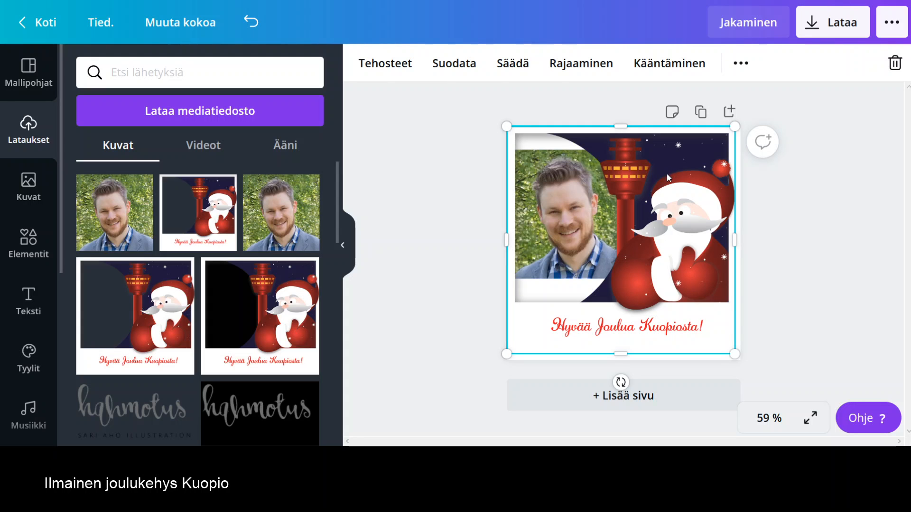
pyautogui.click(748, 70)
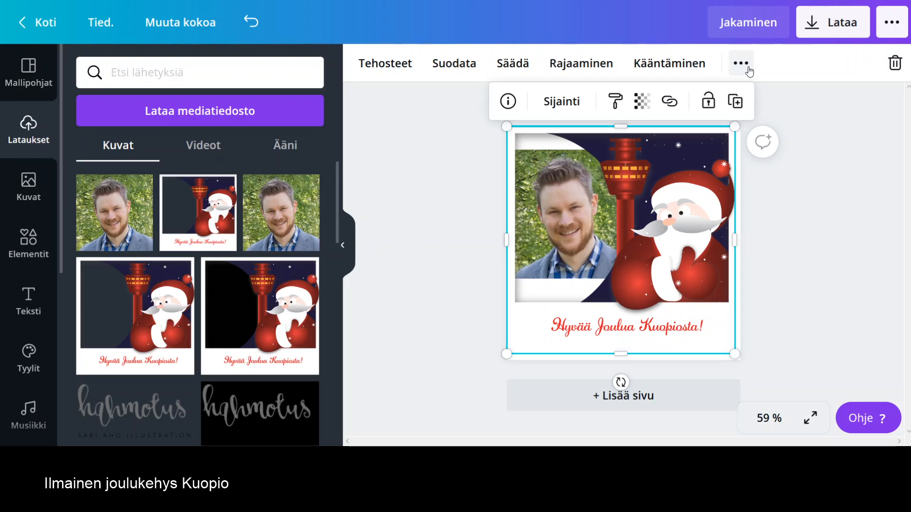
pyautogui.click(710, 104)
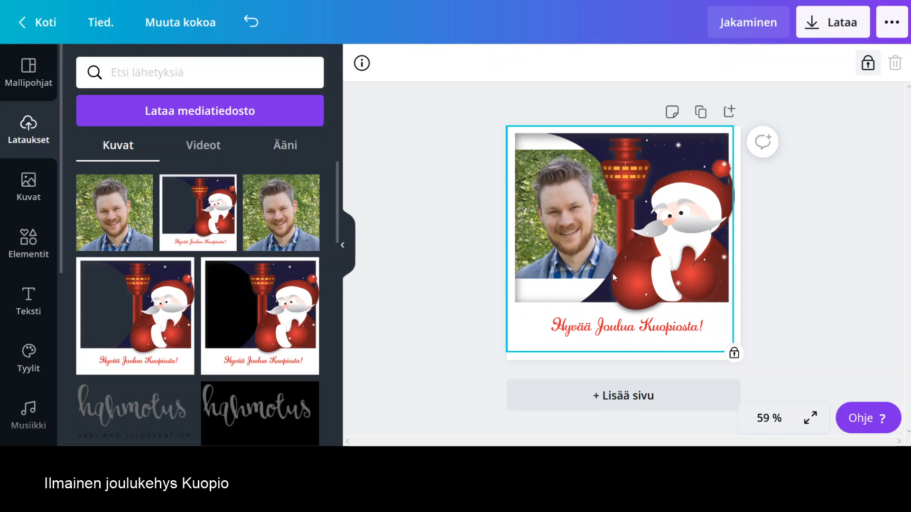
pyautogui.click(441, 194)
# Enlarge the portrait photo behind the locked frame so that it fills the frame's whole photo opening.
pyautogui.click(567, 211)
pyautogui.click(597, 231)
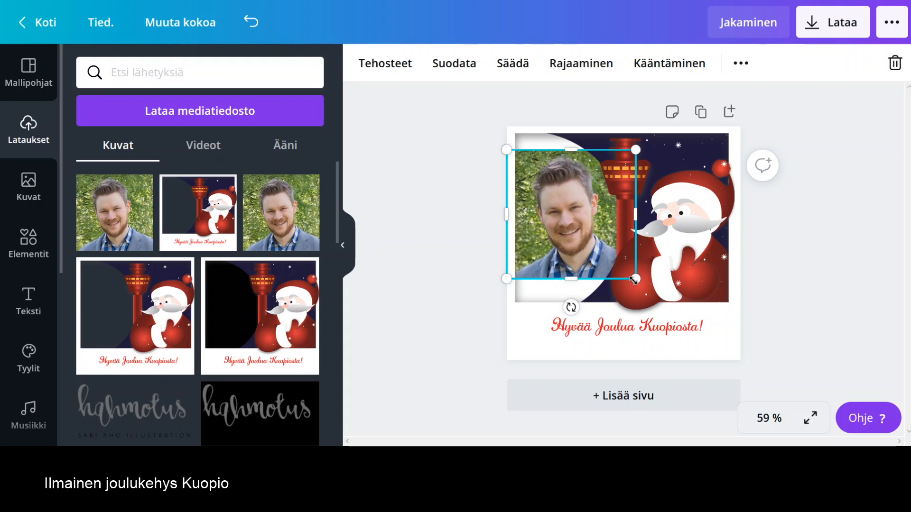
pyautogui.moveTo(634, 280); pyautogui.dragTo(667, 301)
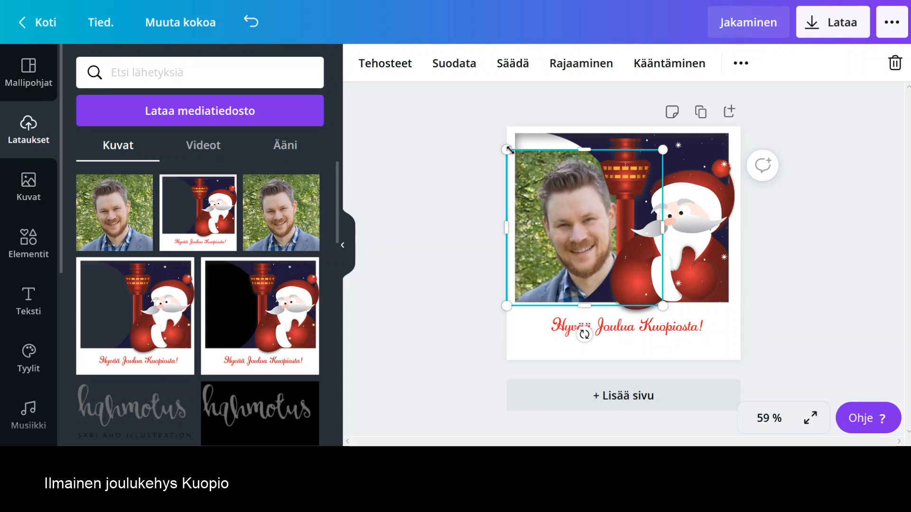
pyautogui.moveTo(506, 150); pyautogui.dragTo(482, 144)
pyautogui.click(857, 180)
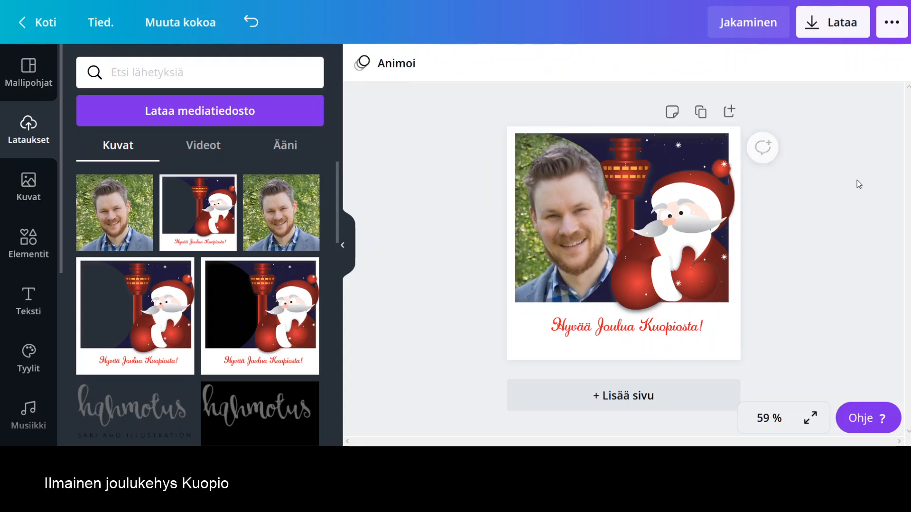
# Nudge the portrait photo slightly to the left to position the face within the frame opening.
pyautogui.click(565, 200)
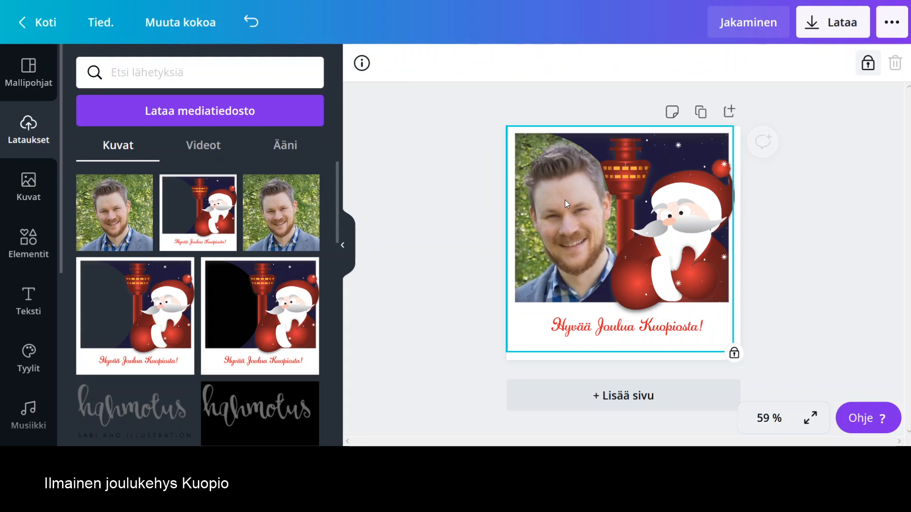
pyautogui.click(549, 202)
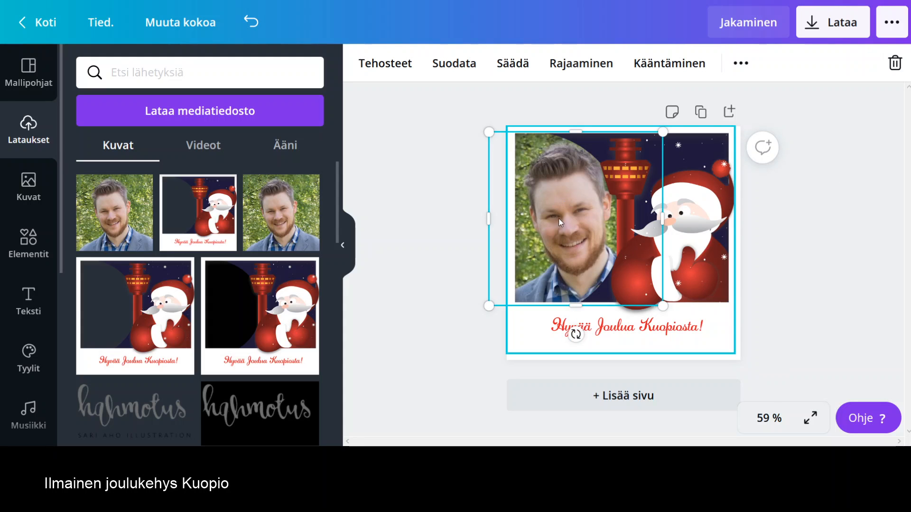
pyautogui.press('Left')
pyautogui.press('Left')
pyautogui.press('Left')
pyautogui.press('Left')
pyautogui.press('Left')
pyautogui.press('Left')
pyautogui.press('Left')
pyautogui.press('Left')
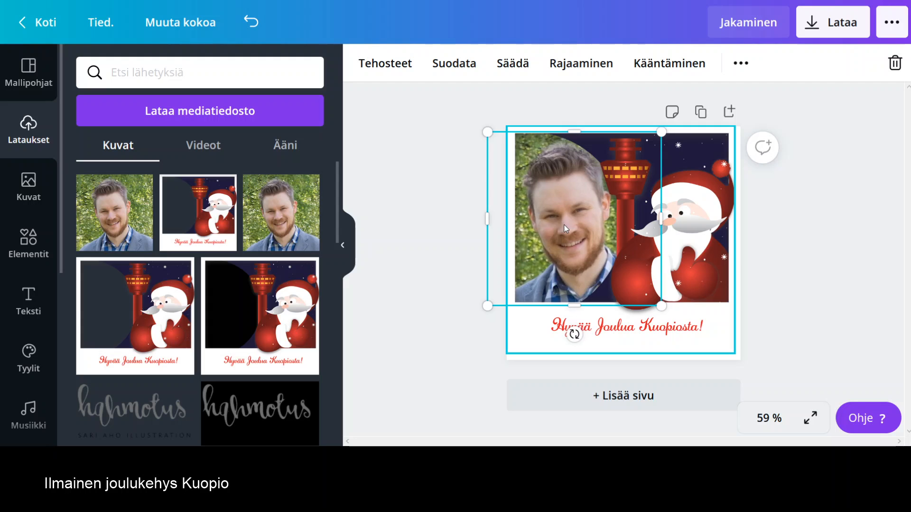
pyautogui.press('Left')
pyautogui.press('Left')
pyautogui.press('Left')
pyautogui.press('Left')
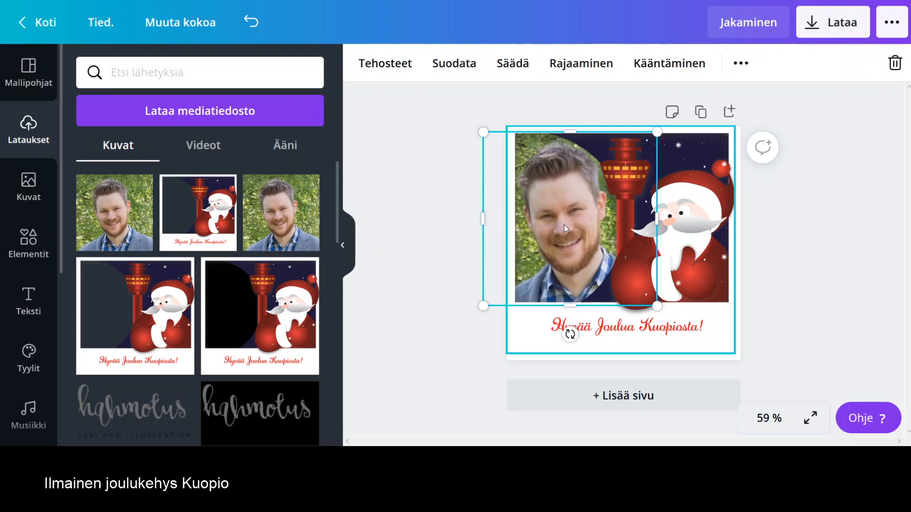
pyautogui.click(830, 226)
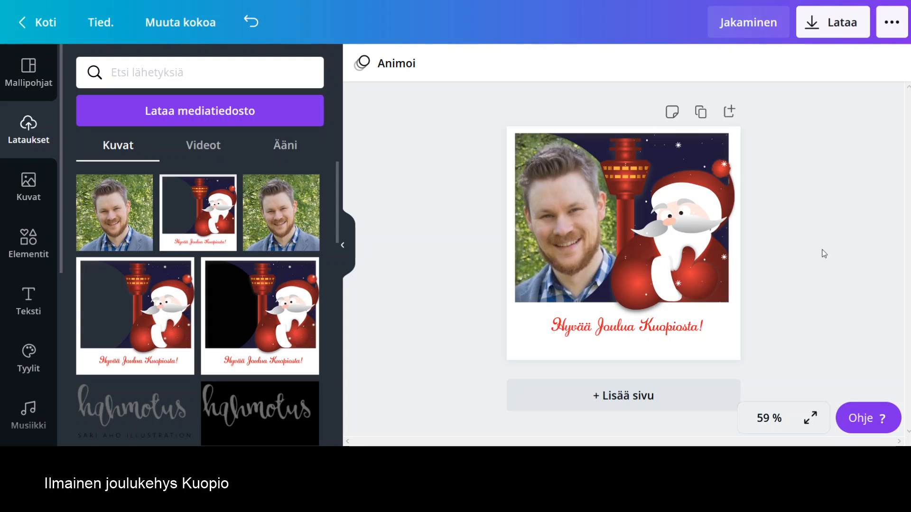
# Download the finished card as a PNG at size 1 (500 × 500 px) and return to the design.
pyautogui.click(837, 28)
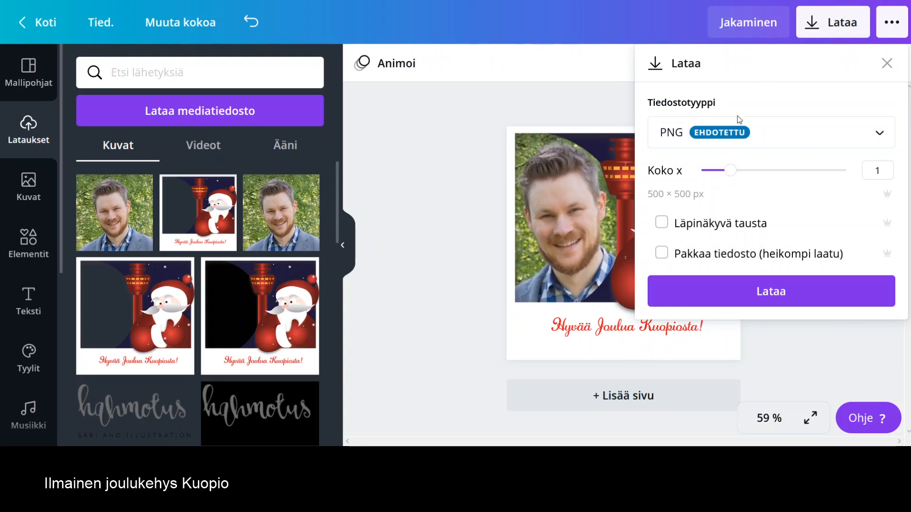
pyautogui.click(764, 297)
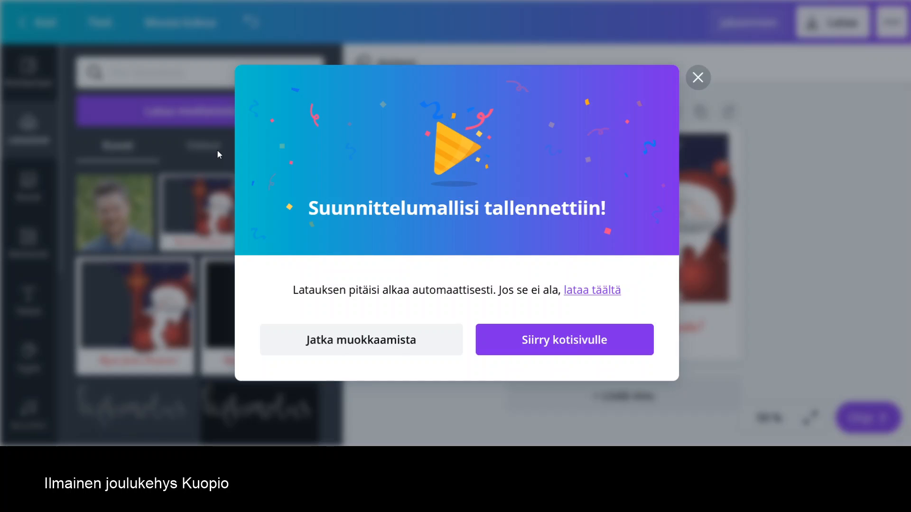
pyautogui.click(698, 78)
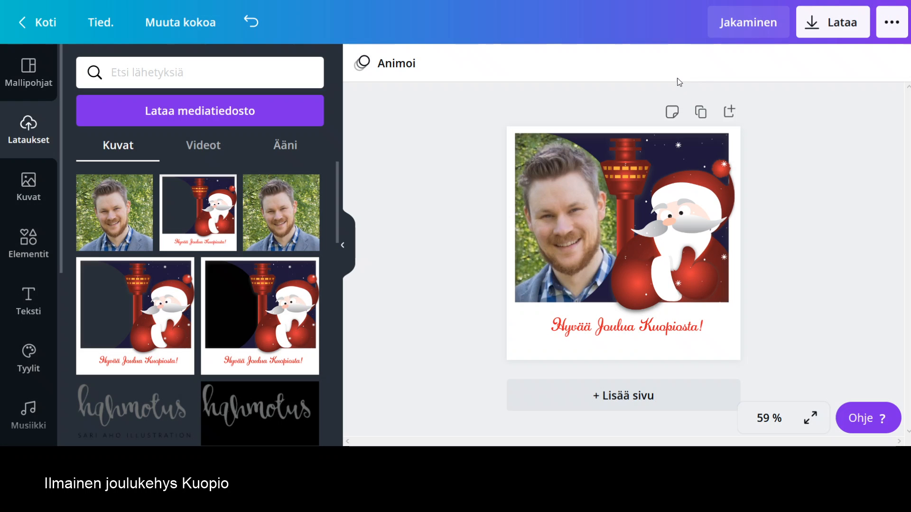